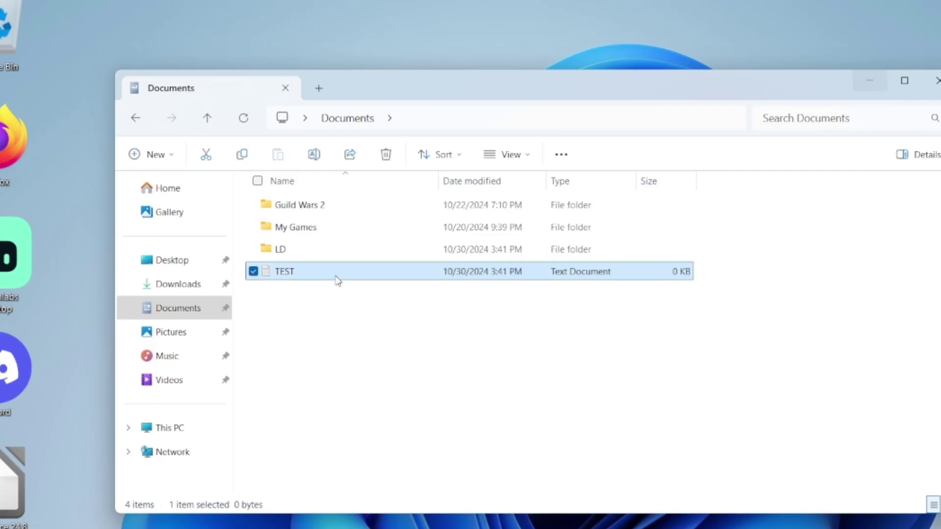
Send the TEST text document from Documents to the Recycle Bin
{"action": "left_click", "coordinate": [390, 161]}
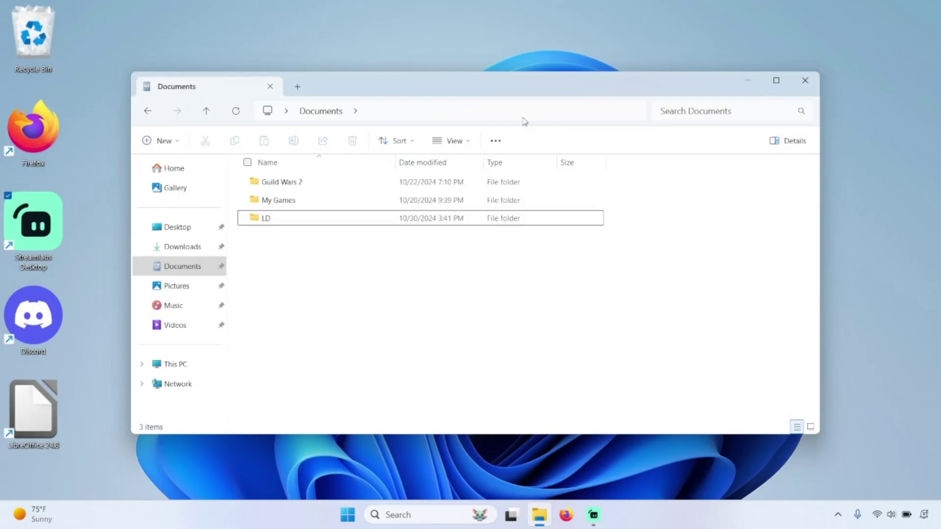
Close the Documents folder window, returning to the desktop
{"action": "left_click", "coordinate": [808, 88]}
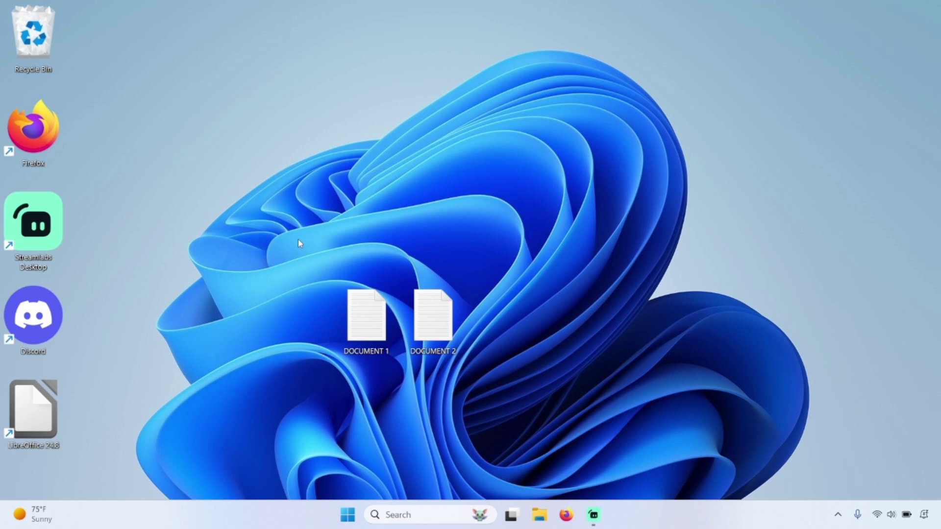
Delete DOCUMENT 1 and DOCUMENT 2 together from the desktop
{"action": "left_click_drag", "start_coordinate": [297, 243], "coordinate": [456, 344]}
{"action": "right_click", "coordinate": [457, 344]}
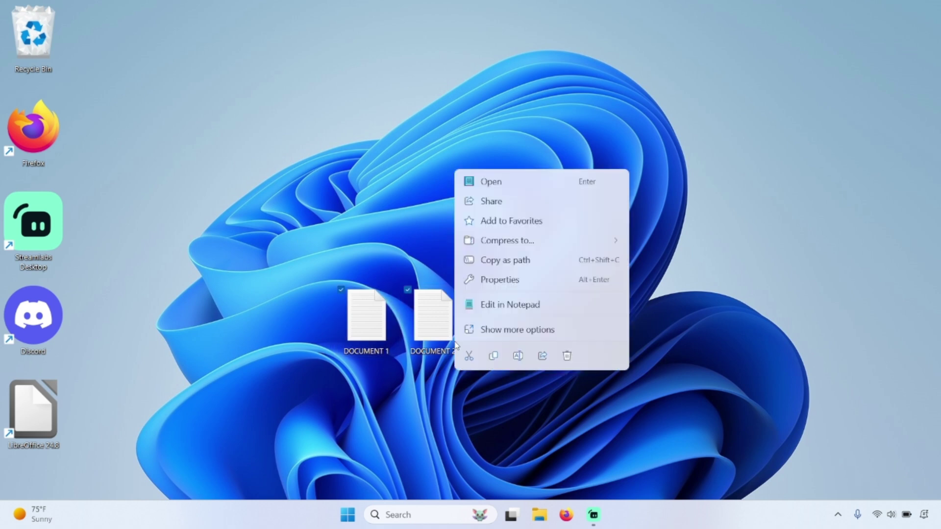
{"action": "left_click", "coordinate": [567, 357]}
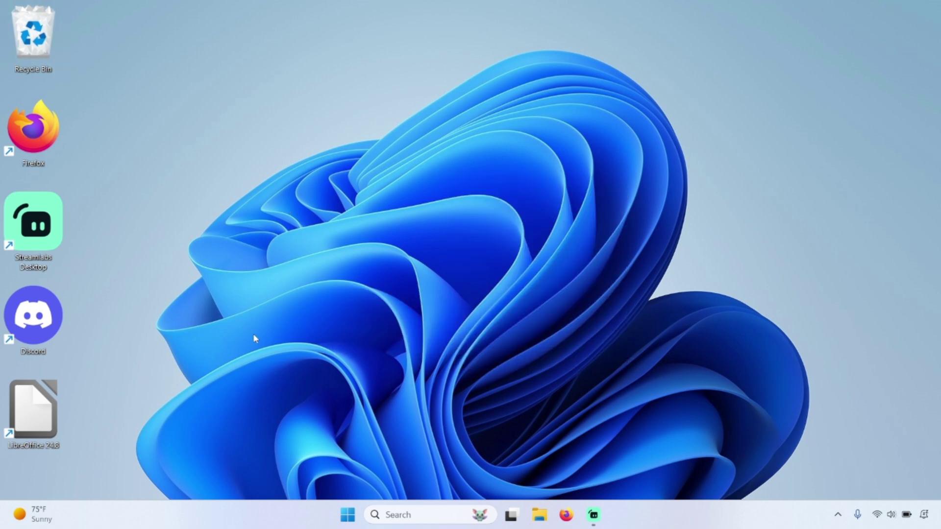
Open the Recycle Bin, now holding DOCUMENT 1, DOCUMENT 2 and TEST
{"action": "left_click", "coordinate": [409, 515]}
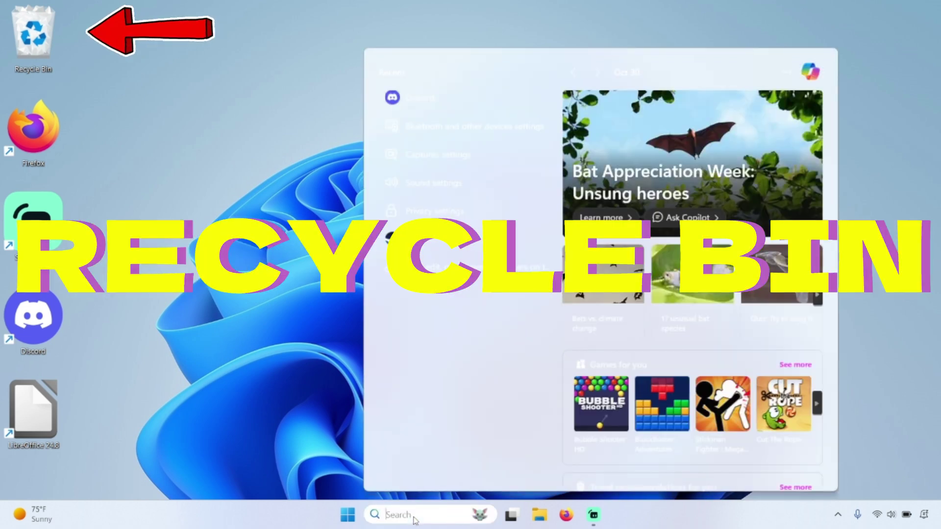
{"action": "type", "text": "recy"}
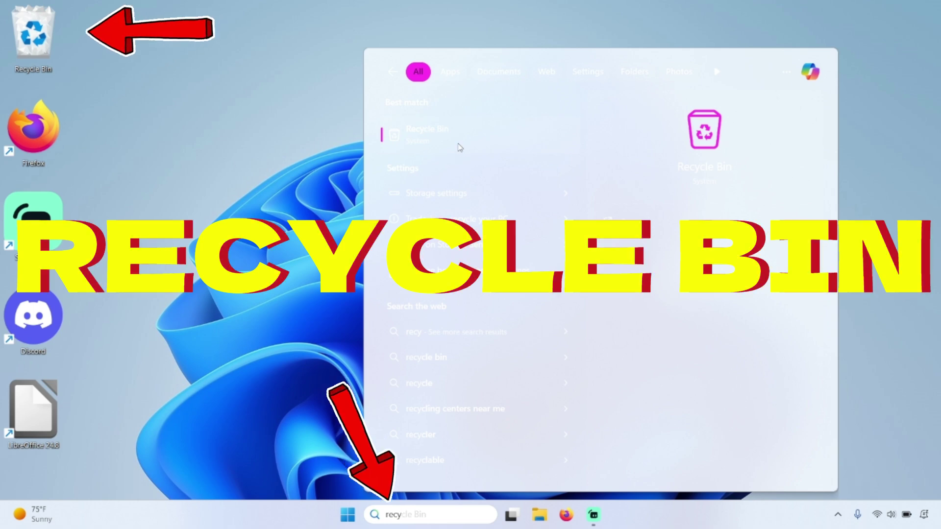
{"action": "double_click", "coordinate": [33, 33]}
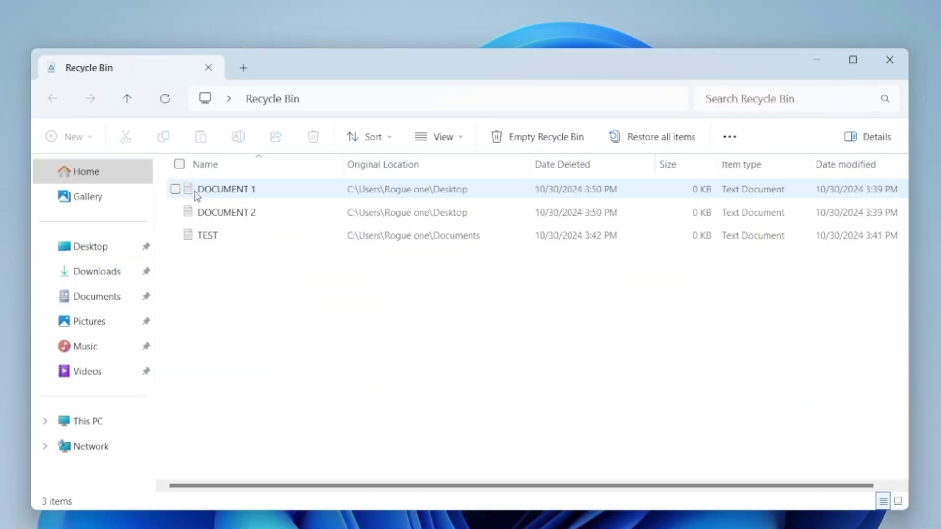
Restore DOCUMENT 1 from the Recycle Bin to the desktop
{"action": "left_click", "coordinate": [258, 193]}
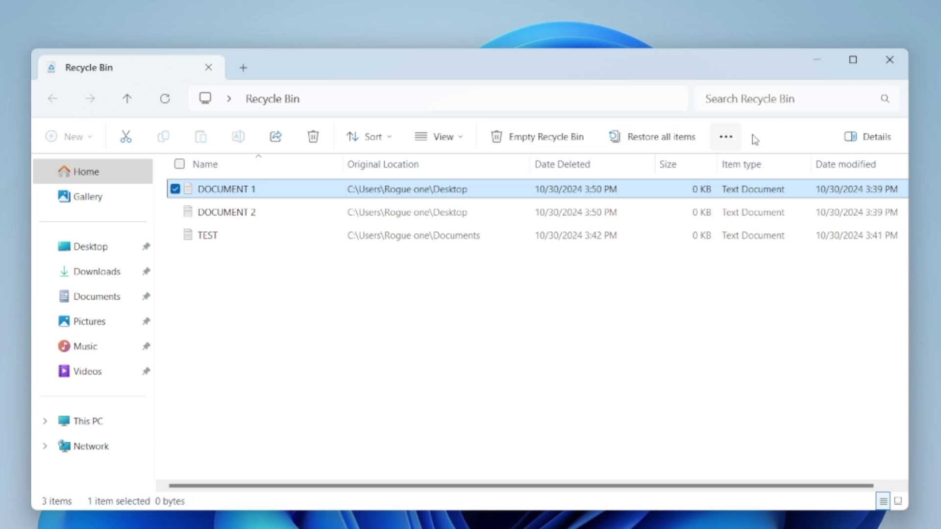
{"action": "left_click", "coordinate": [734, 137]}
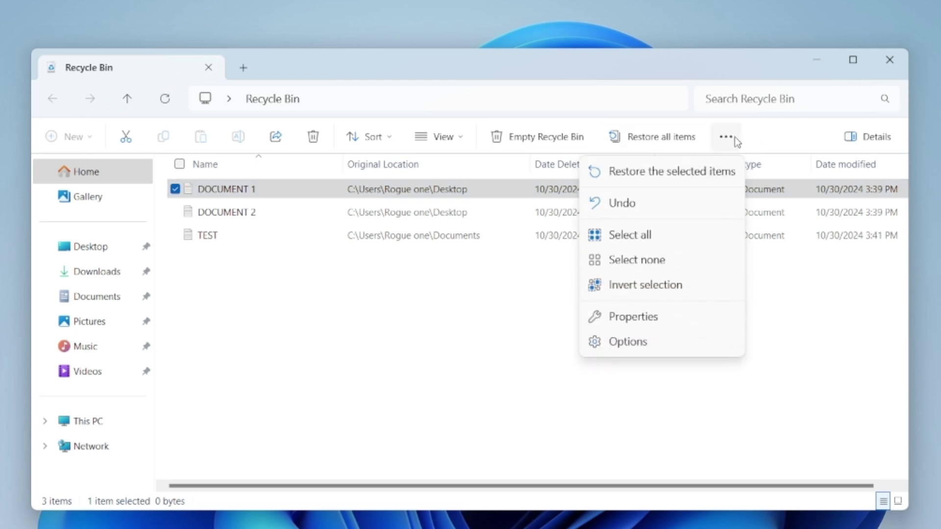
{"action": "left_click", "coordinate": [735, 137]}
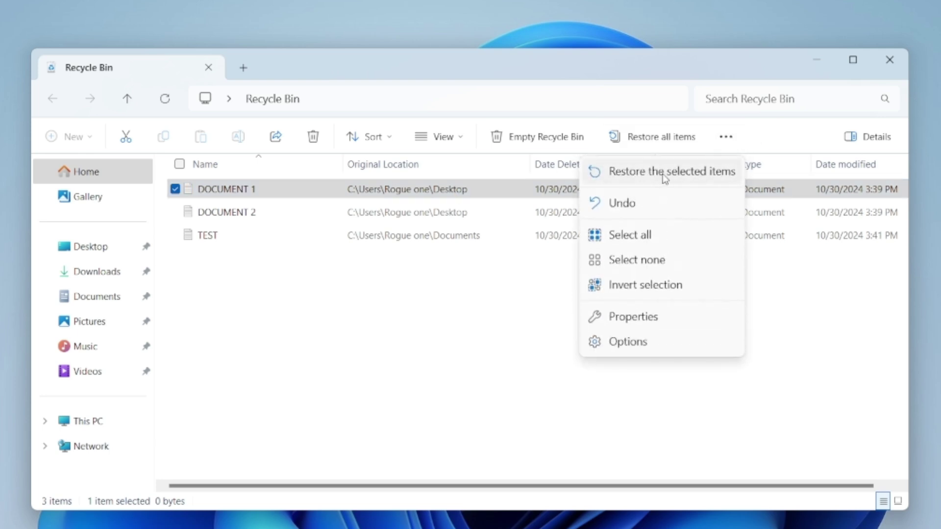
{"action": "right_click", "coordinate": [281, 186]}
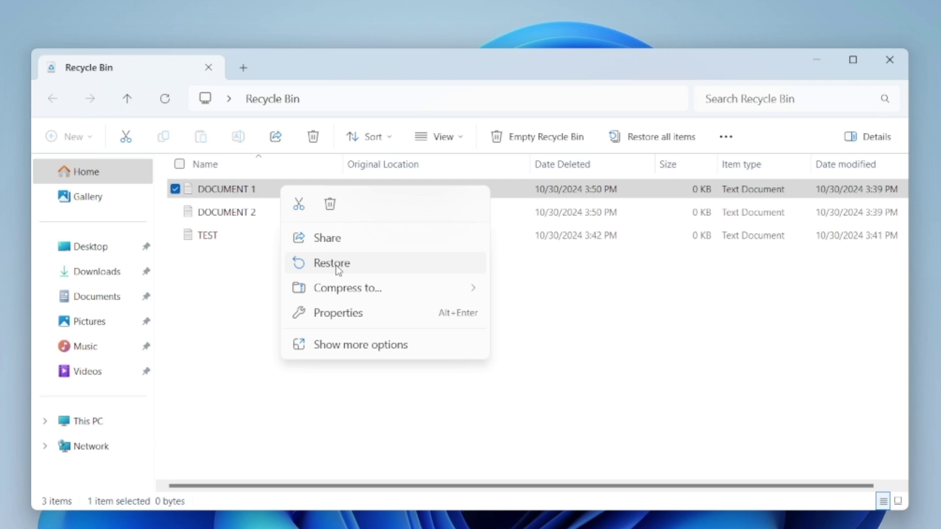
{"action": "left_click", "coordinate": [332, 264]}
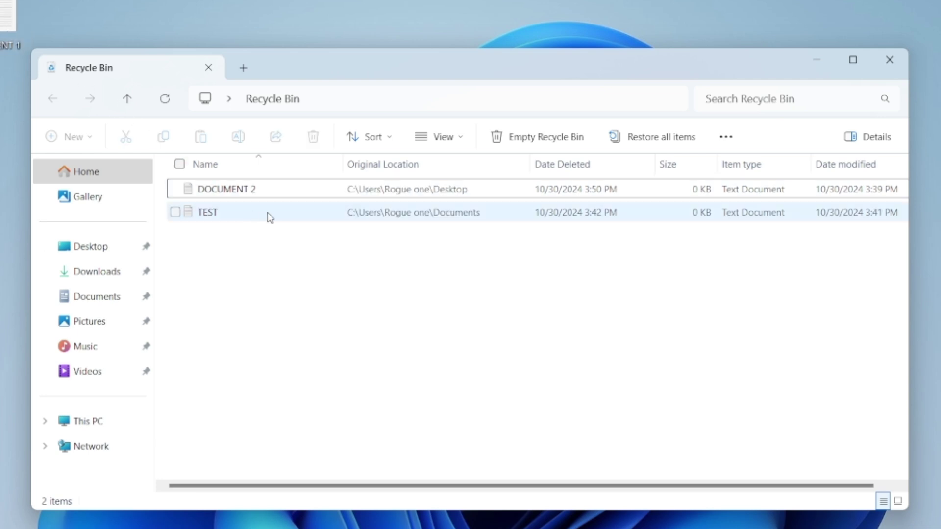
Empty the Recycle Bin, permanently deleting DOCUMENT 2 and TEST
{"action": "left_click", "coordinate": [535, 144]}
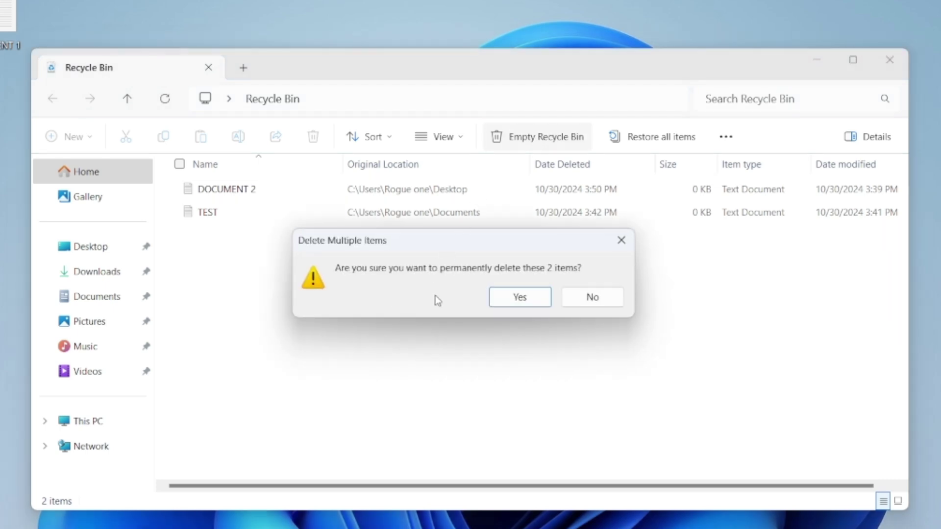
{"action": "left_click", "coordinate": [526, 296]}
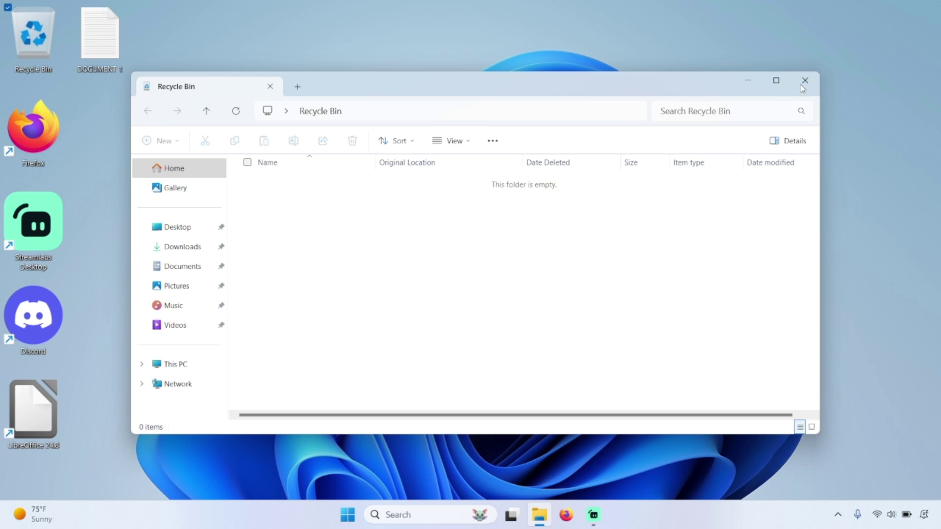
Close the empty Recycle Bin window, leaving DOCUMENT 1 on the desktop
{"action": "left_click", "coordinate": [802, 87]}
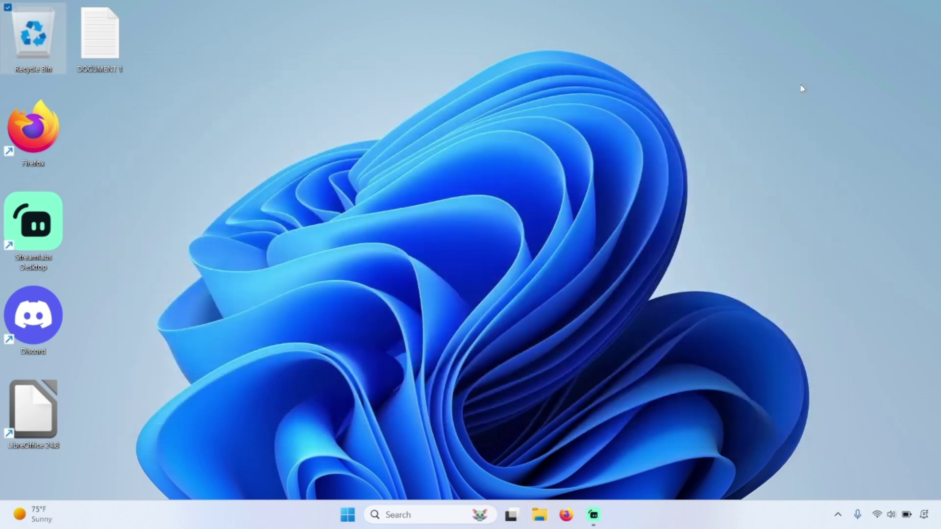